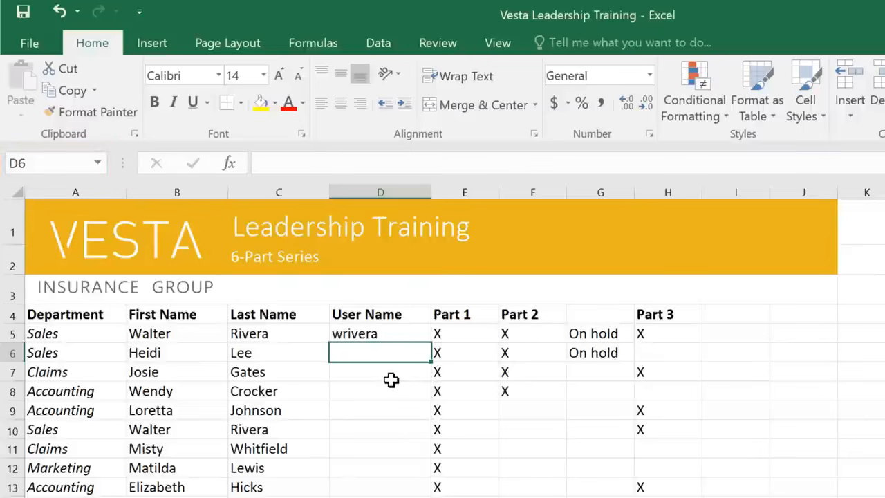
Step: Move the active cell from D9 to B5, and select the first and last names in B5:C18
left_click(392, 409)
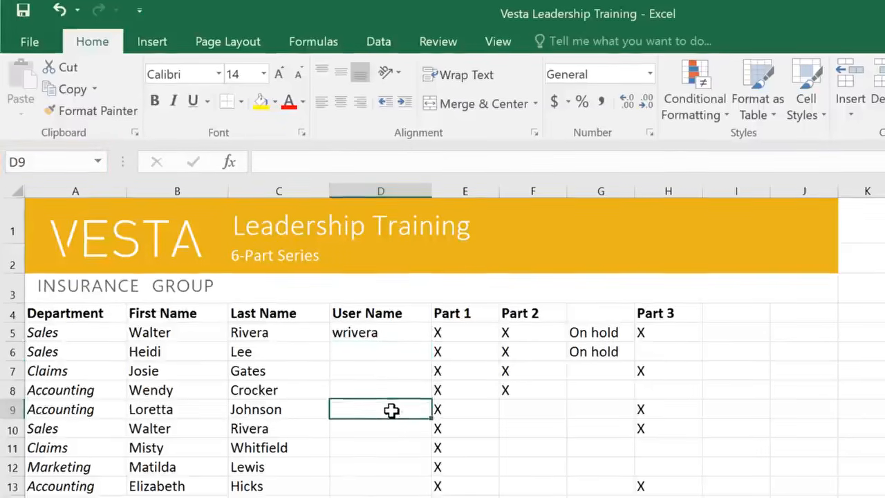
key("Left")
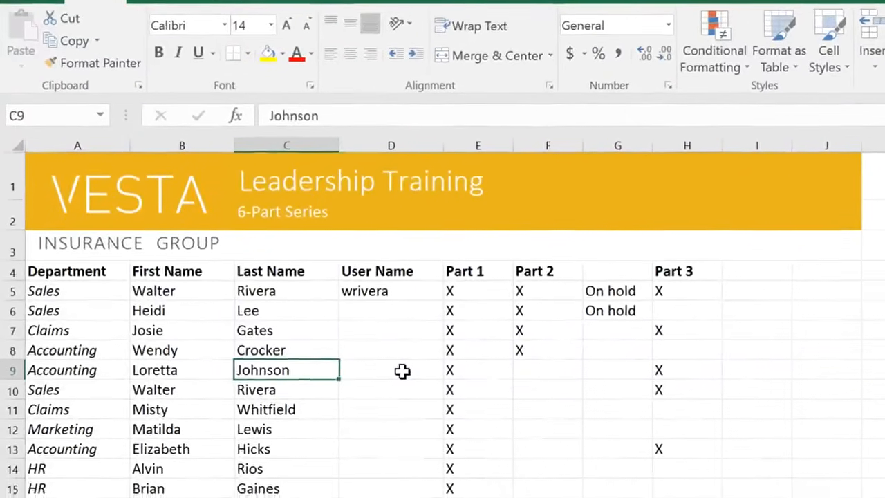
key("Left")
key("Up")
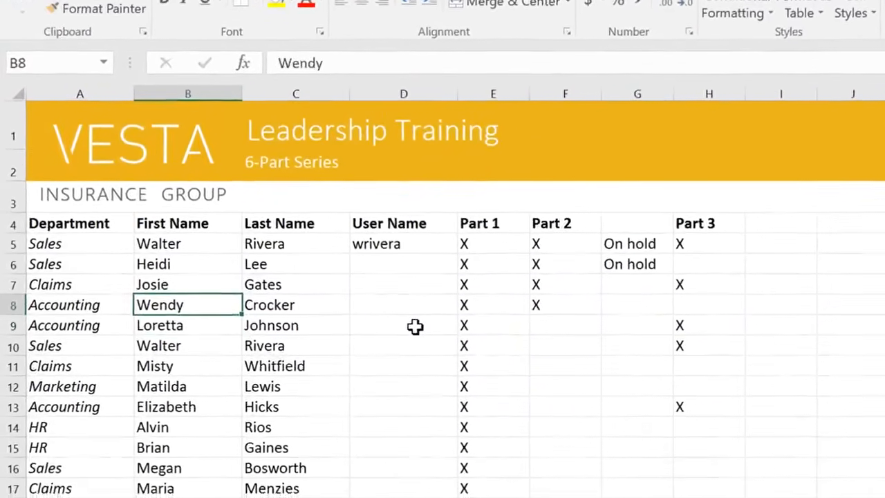
key("Up")
key("Up")
key("Up")
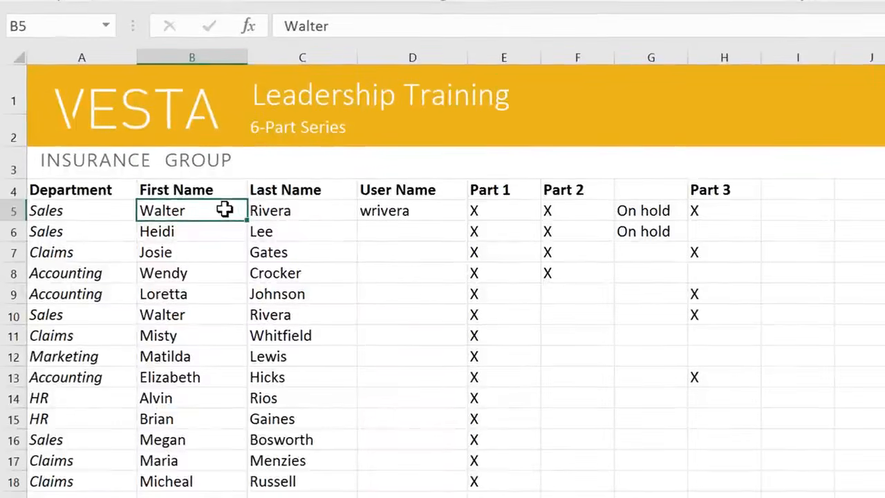
left_click_drag(229, 209, 327, 481)
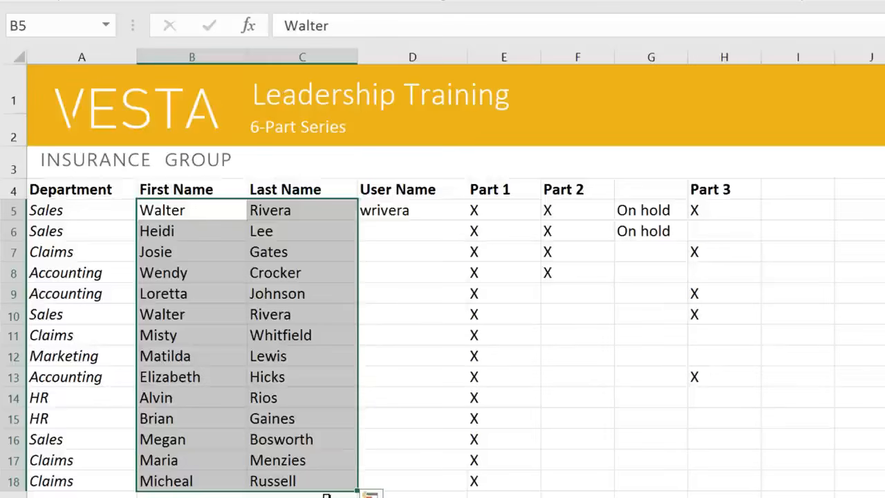
Step: Enter a capital X in the Part 2 column at F9, correcting the initial lowercase x
left_click(205, 296)
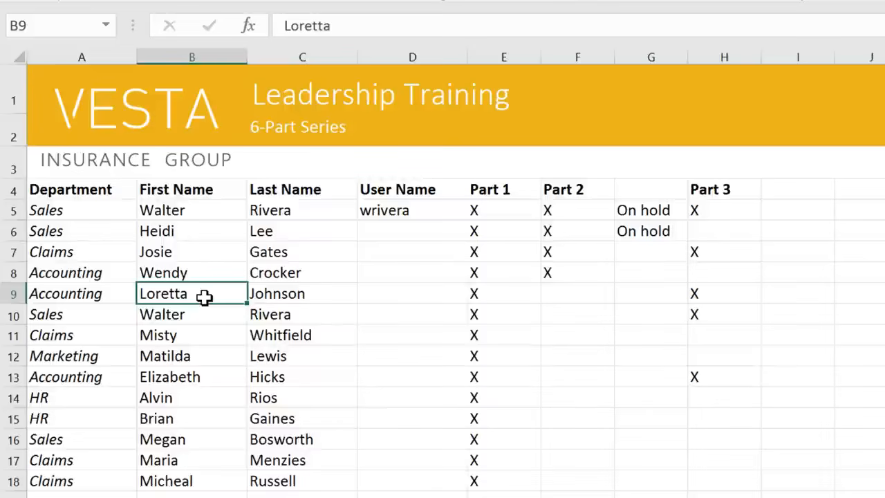
left_click(550, 298)
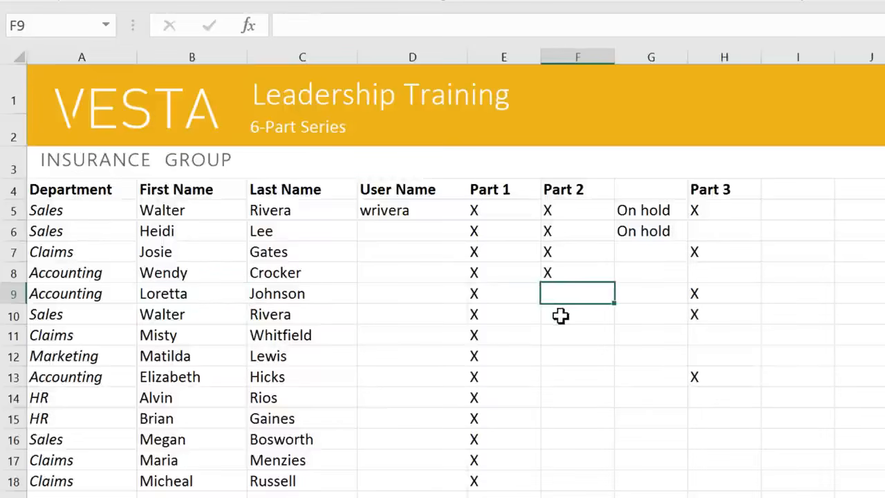
type("x")
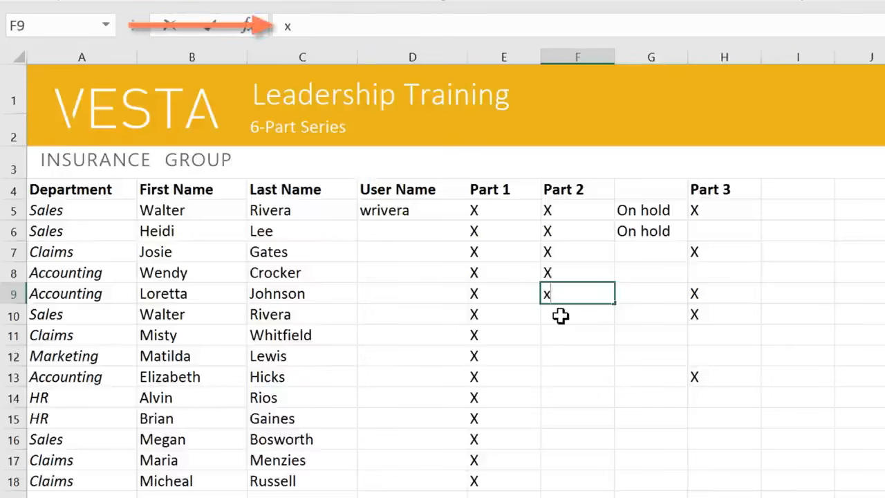
left_click(307, 26)
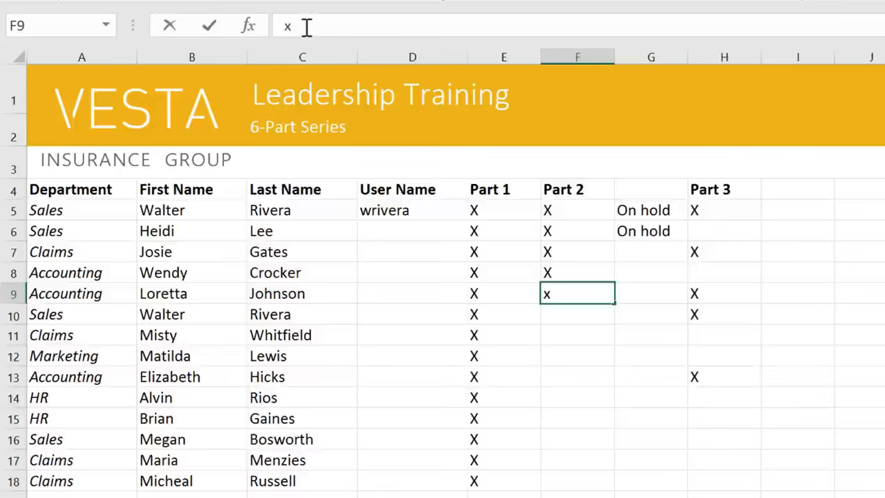
key("BackSpace")
type("X")
left_click(223, 313)
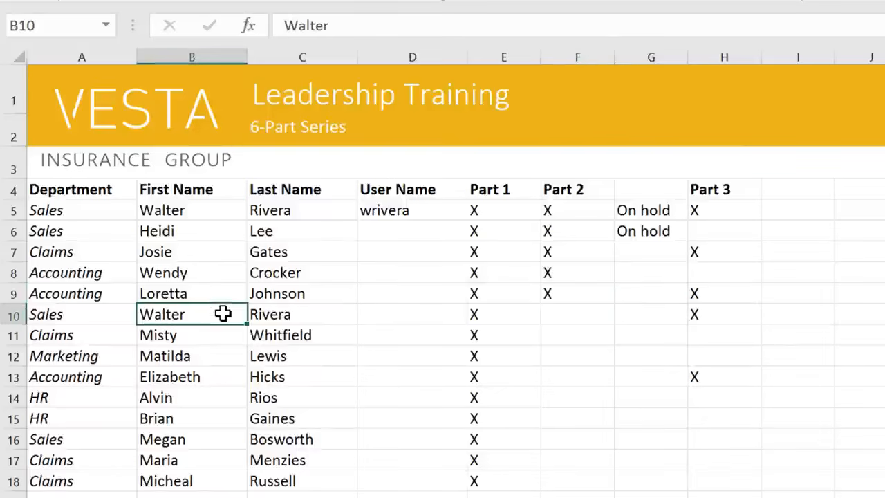
Step: Clear the contents of the duplicate entry in A10:H10 and delete those cells so the entries below move up
left_click(215, 209)
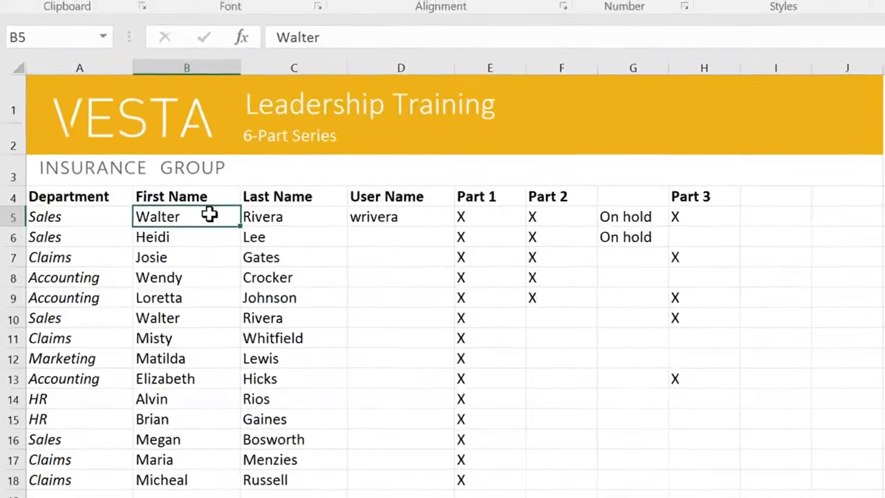
left_click_drag(76, 325, 306, 326)
left_click_drag(259, 344, 581, 344)
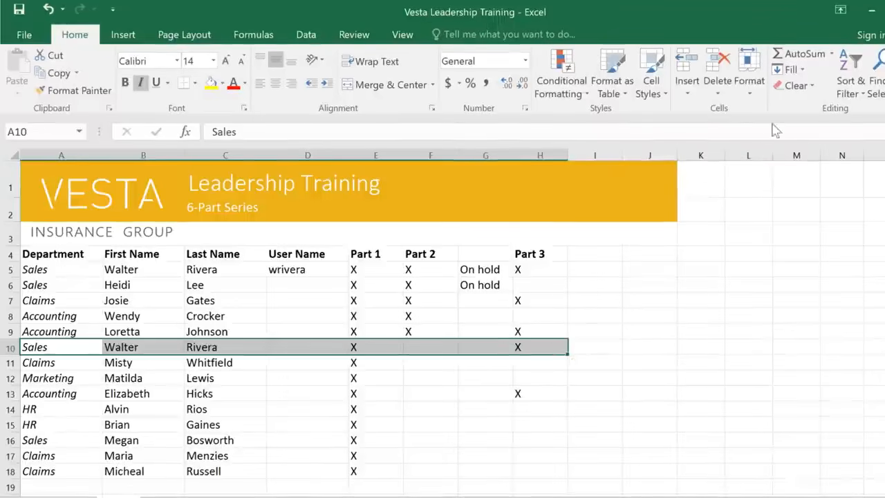
left_click(811, 88)
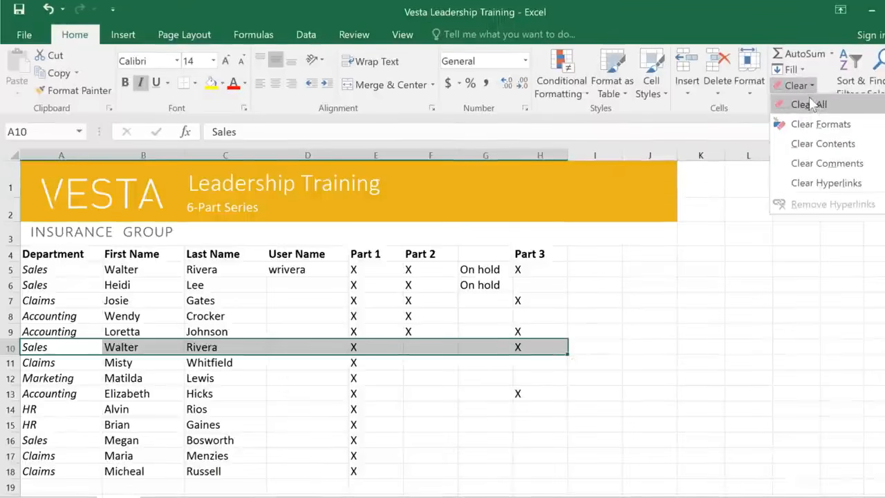
left_click(813, 143)
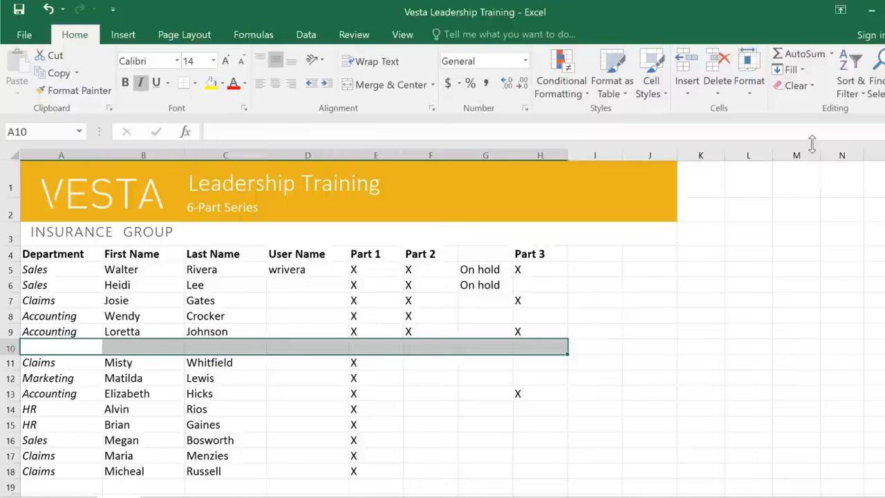
left_click(712, 66)
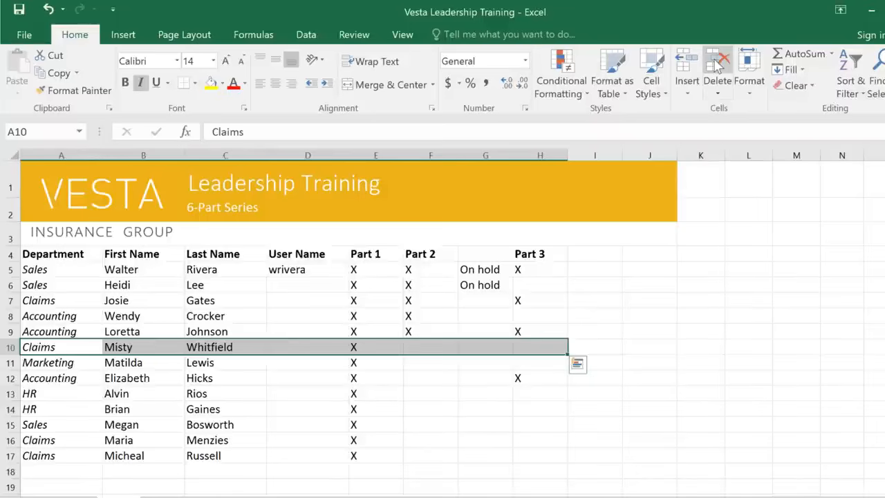
key("ctrl+z")
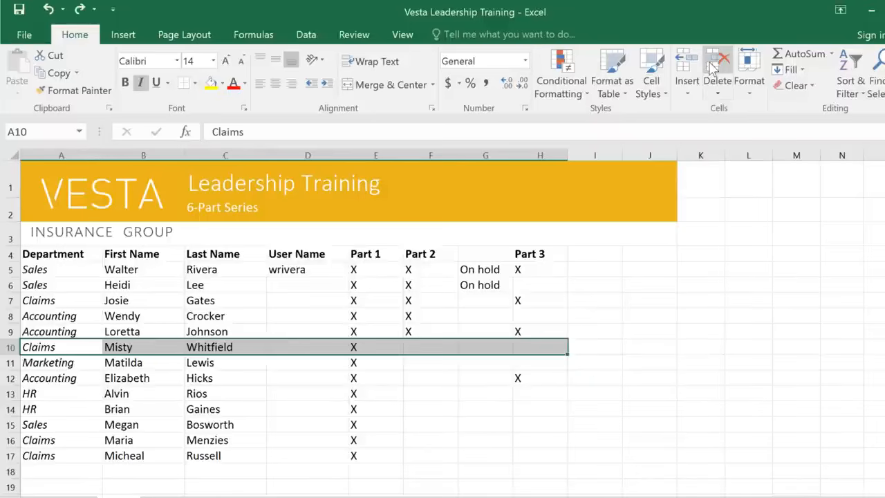
Step: Copy the X from F9 and paste it into the Part 2 cells F12:F17
left_click(450, 251)
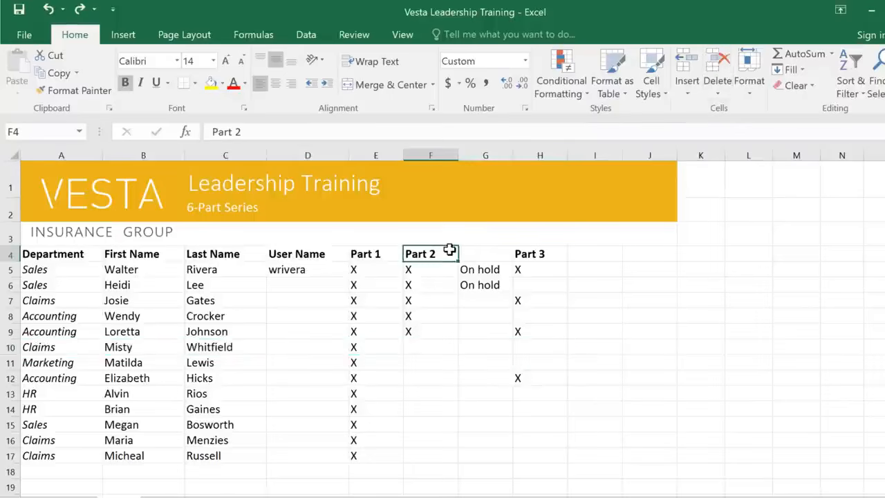
left_click(434, 329)
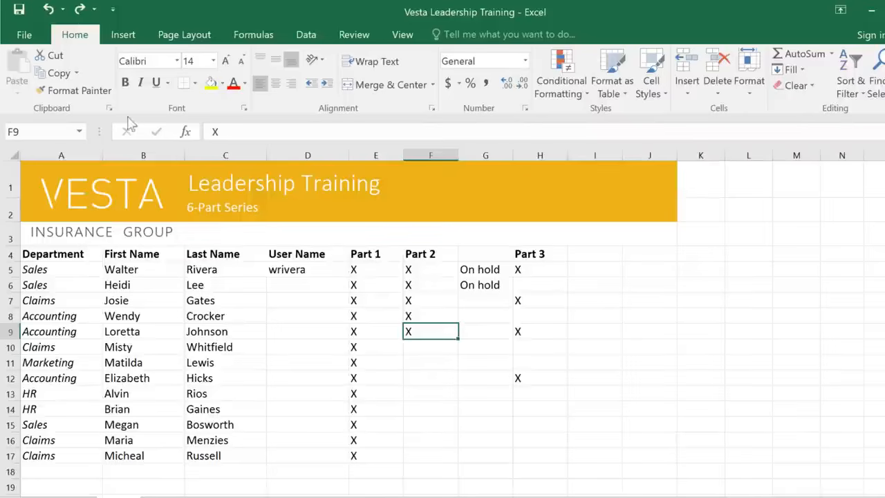
left_click(59, 74)
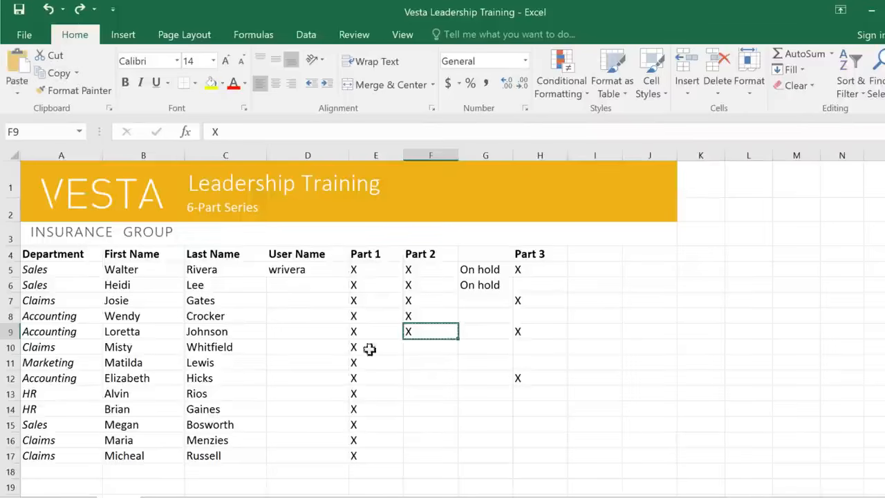
left_click_drag(420, 377, 417, 456)
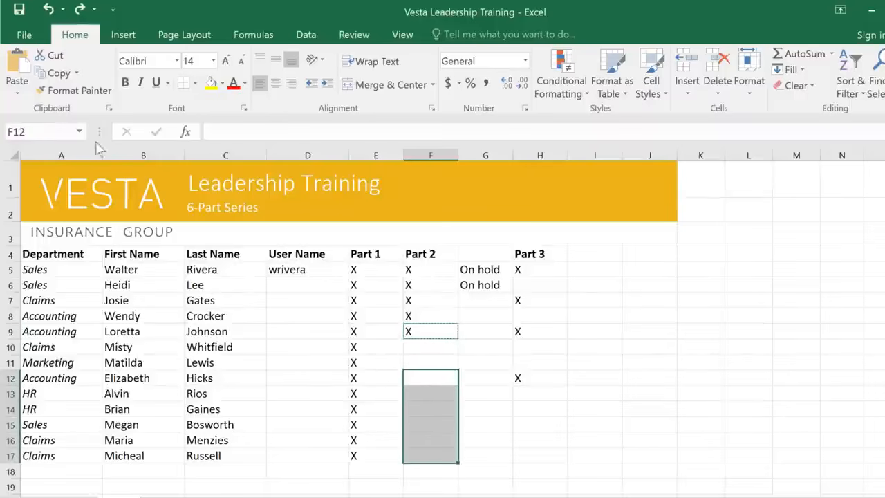
left_click(18, 66)
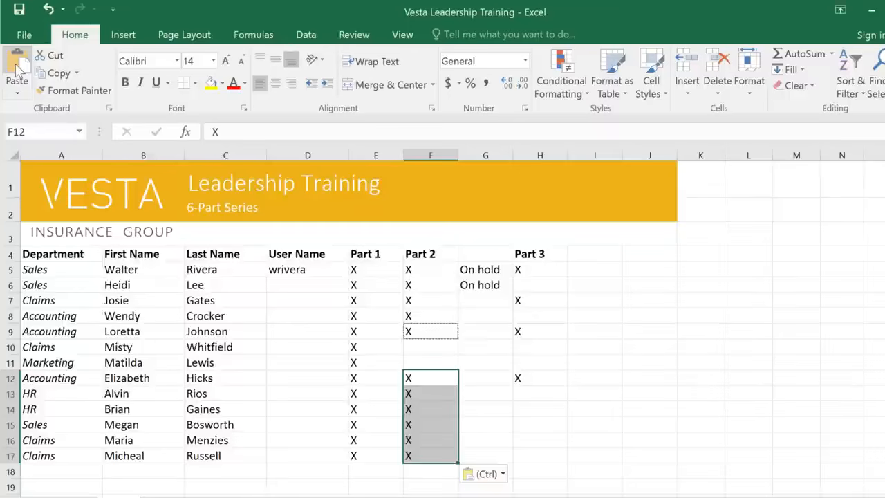
left_click(17, 95)
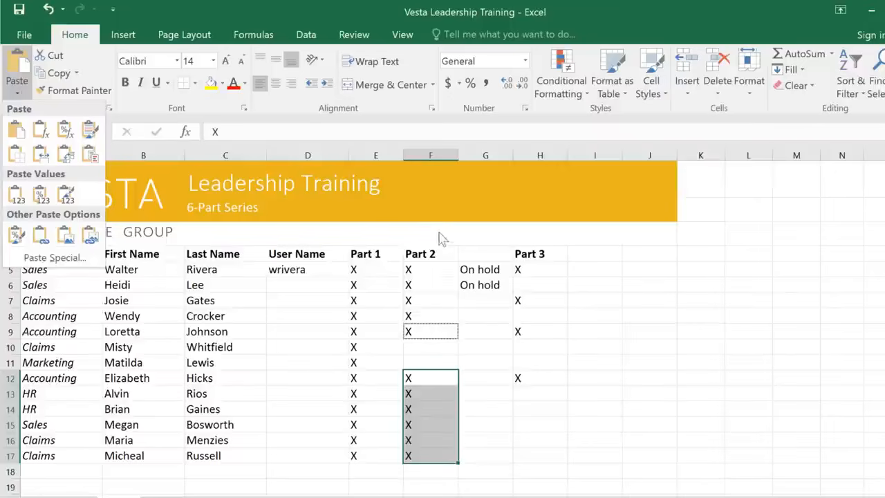
left_click(503, 273)
Step: Cut the two "On hold" entries from G5:G6 and paste them into F10:F11
left_click_drag(505, 273, 506, 286)
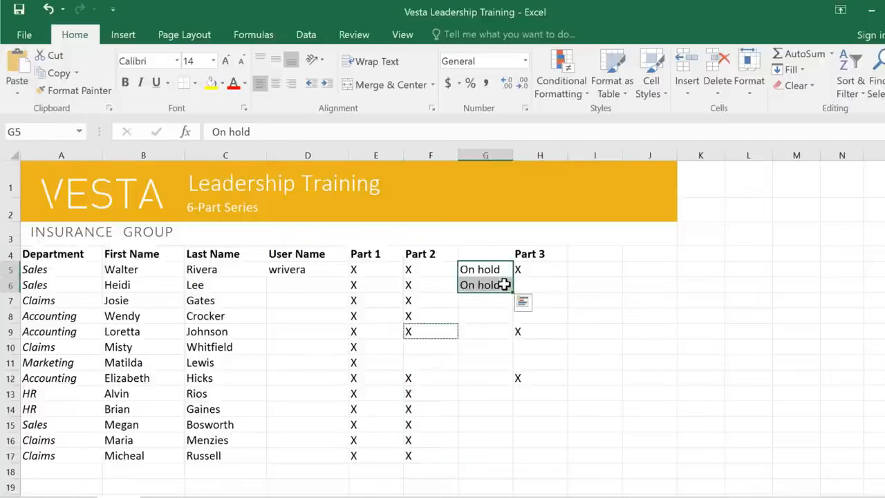
right_click(505, 284)
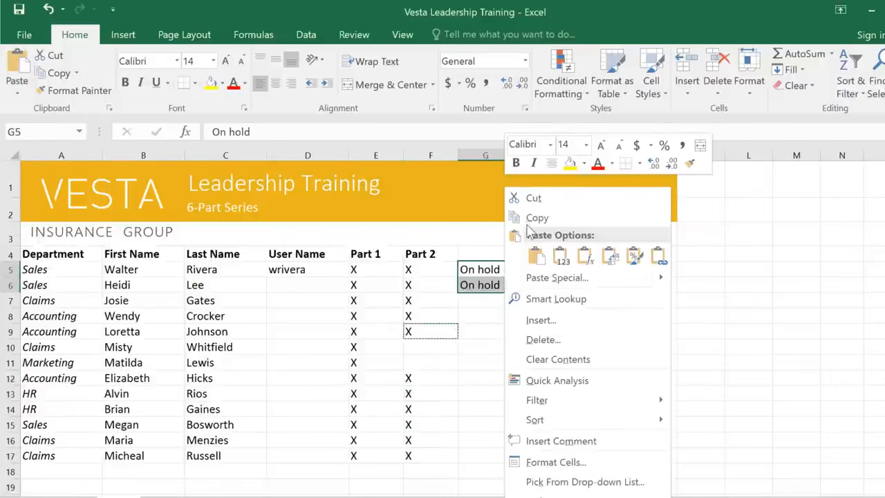
left_click(544, 197)
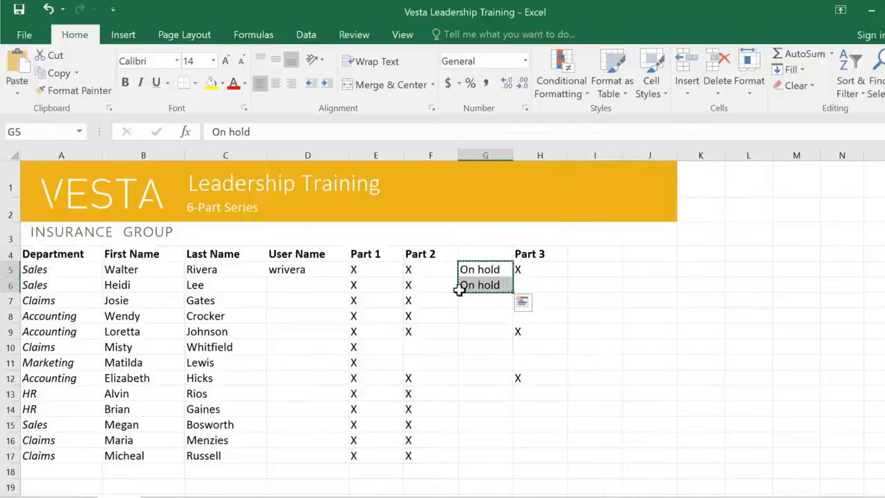
left_click(420, 343)
left_click_drag(421, 343, 419, 364)
right_click(420, 363)
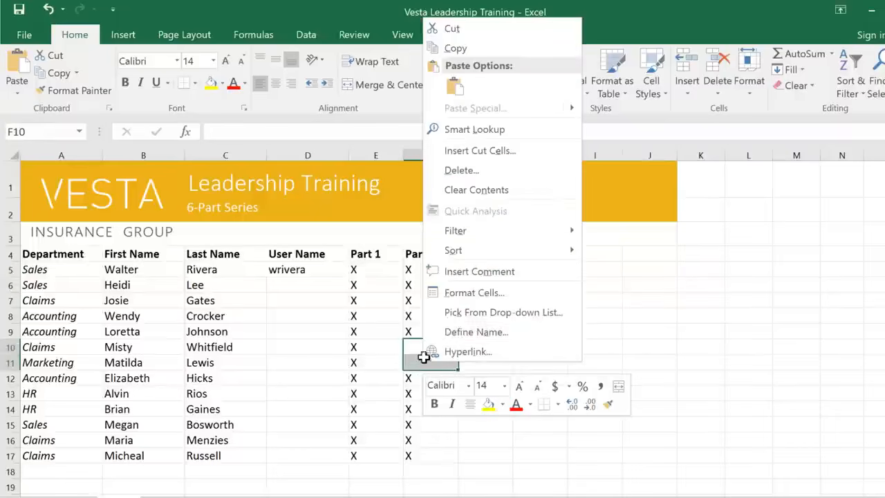
left_click(455, 87)
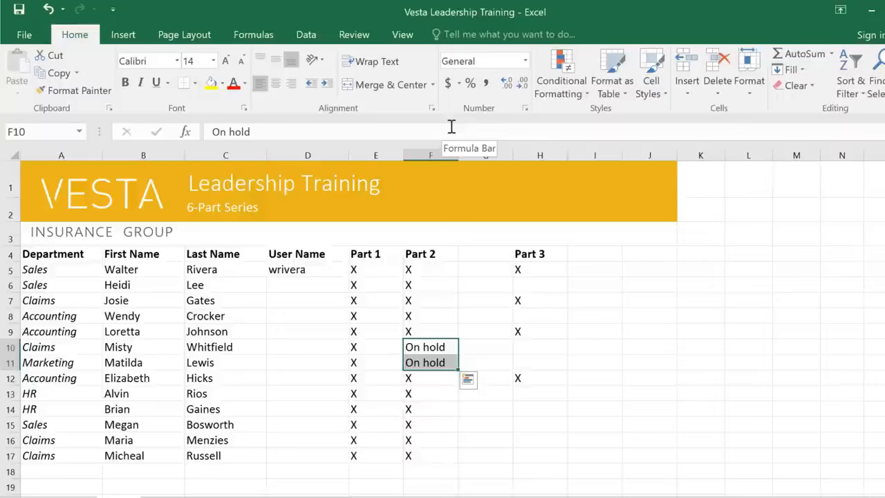
Step: Move the Part 3 header and its entries from H4:H12 to G4:G12
left_click(545, 255)
left_click_drag(547, 263, 552, 376)
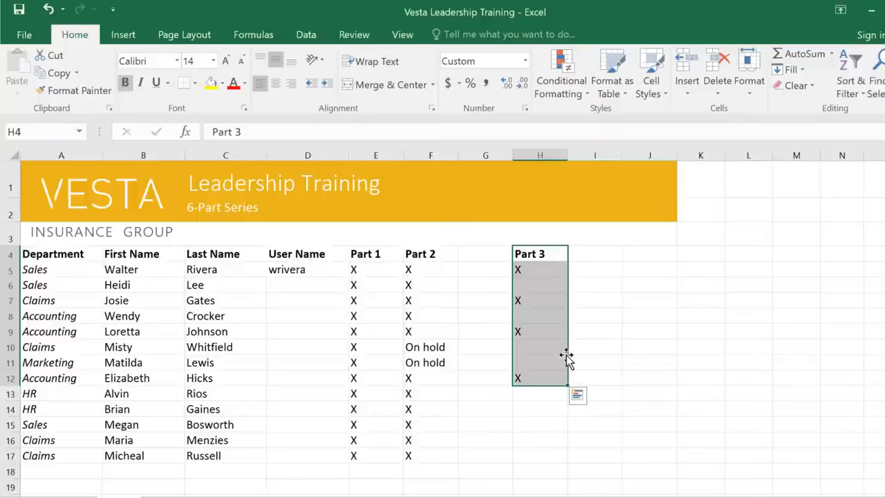
left_click_drag(567, 356, 503, 355)
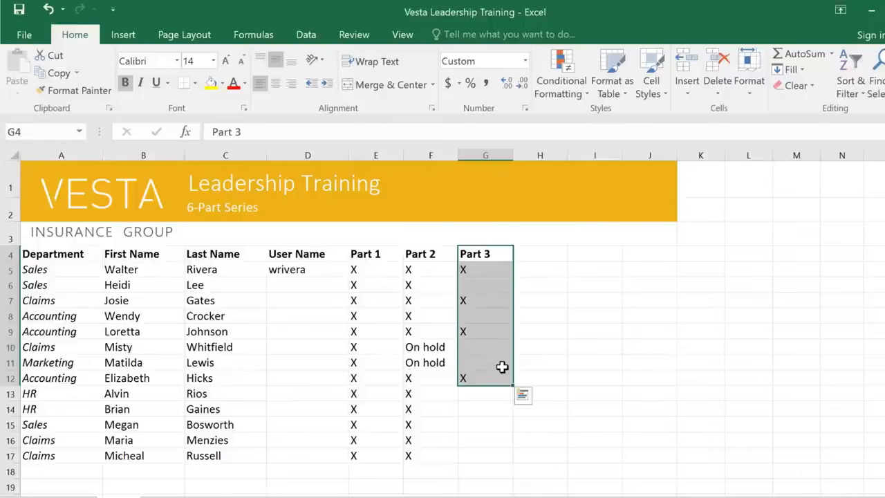
Step: Fill the X from G12 down through G17, and extend the Part 3 header in G4 across to Part 6 in J4
left_click(501, 378)
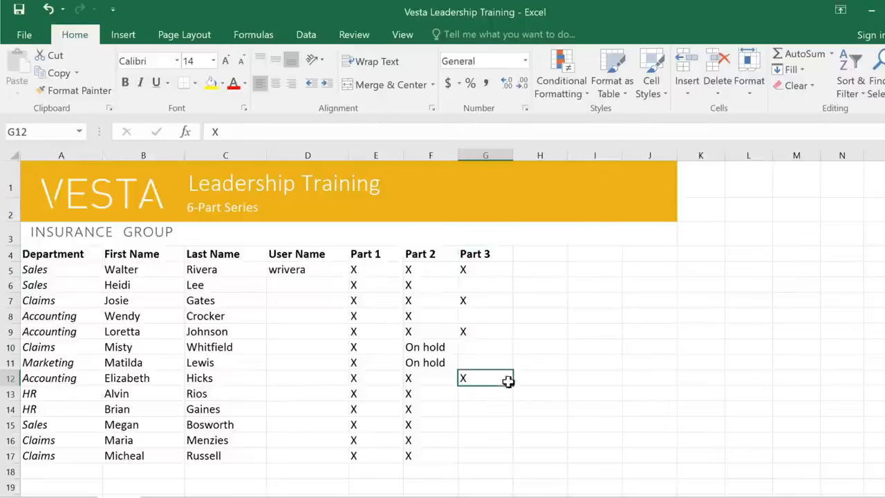
left_click_drag(512, 386, 509, 460)
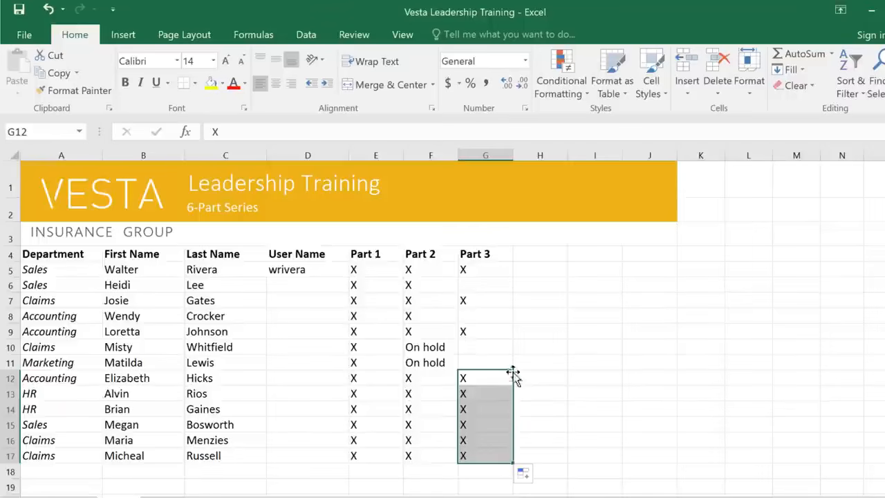
left_click(504, 254)
left_click_drag(513, 261, 662, 256)
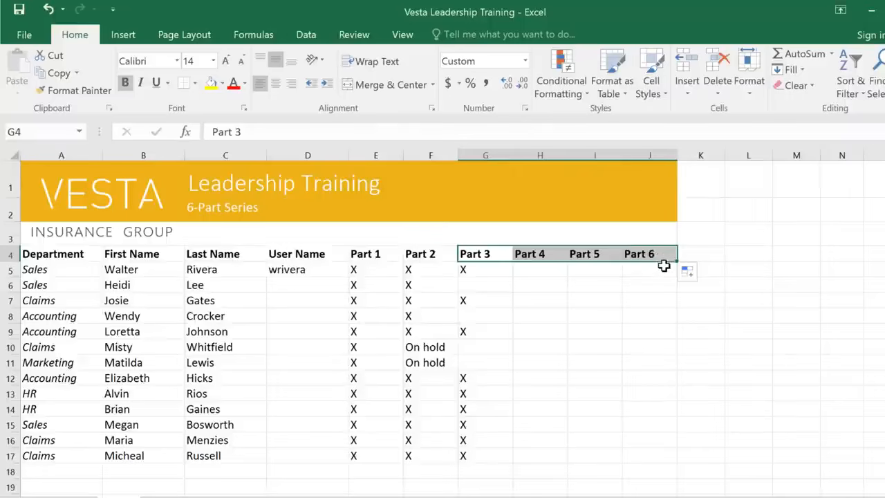